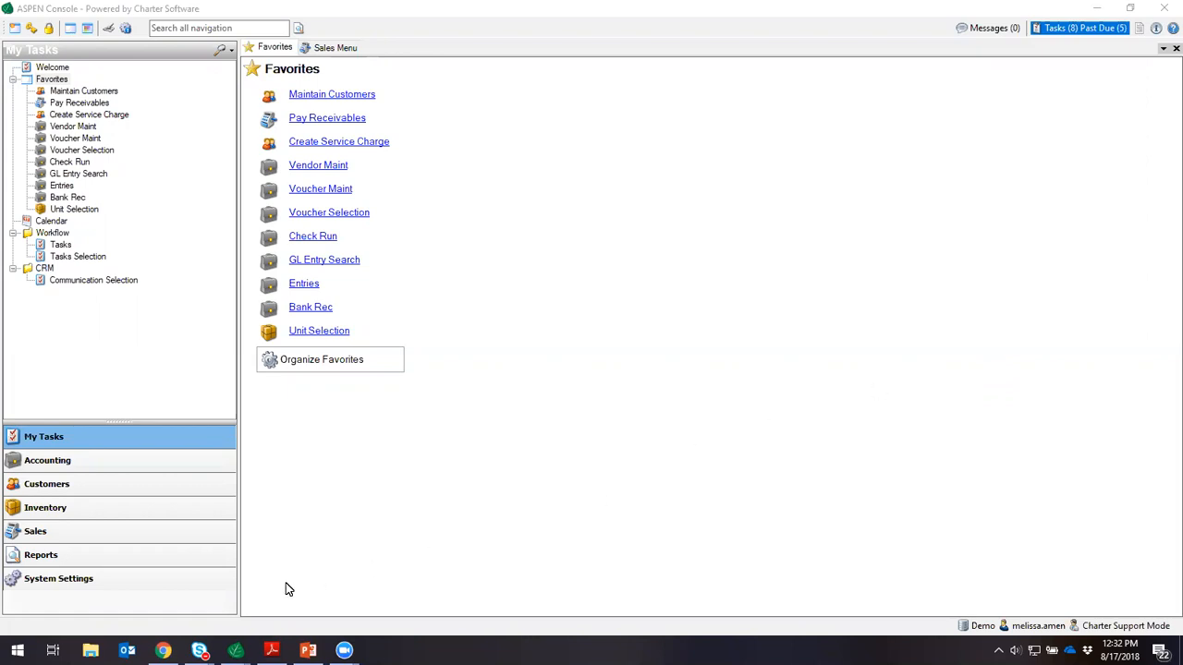
# Step: Open the Rental Entry screen from the Sales area
pyautogui.click(97, 530)
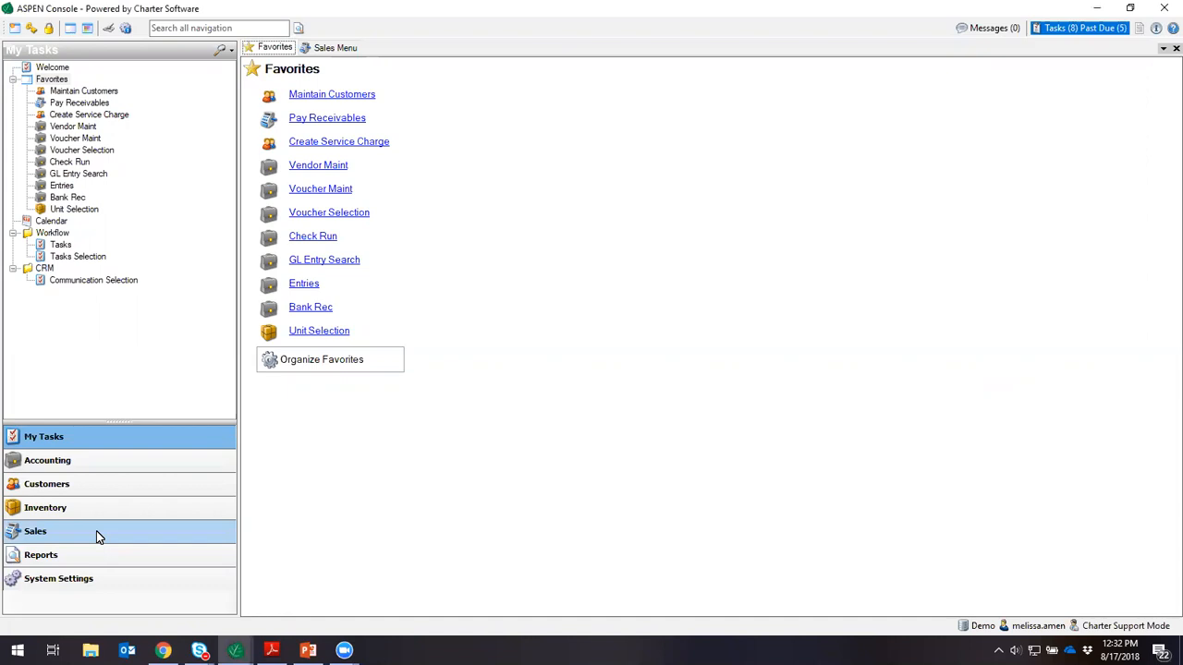
pyautogui.click(65, 532)
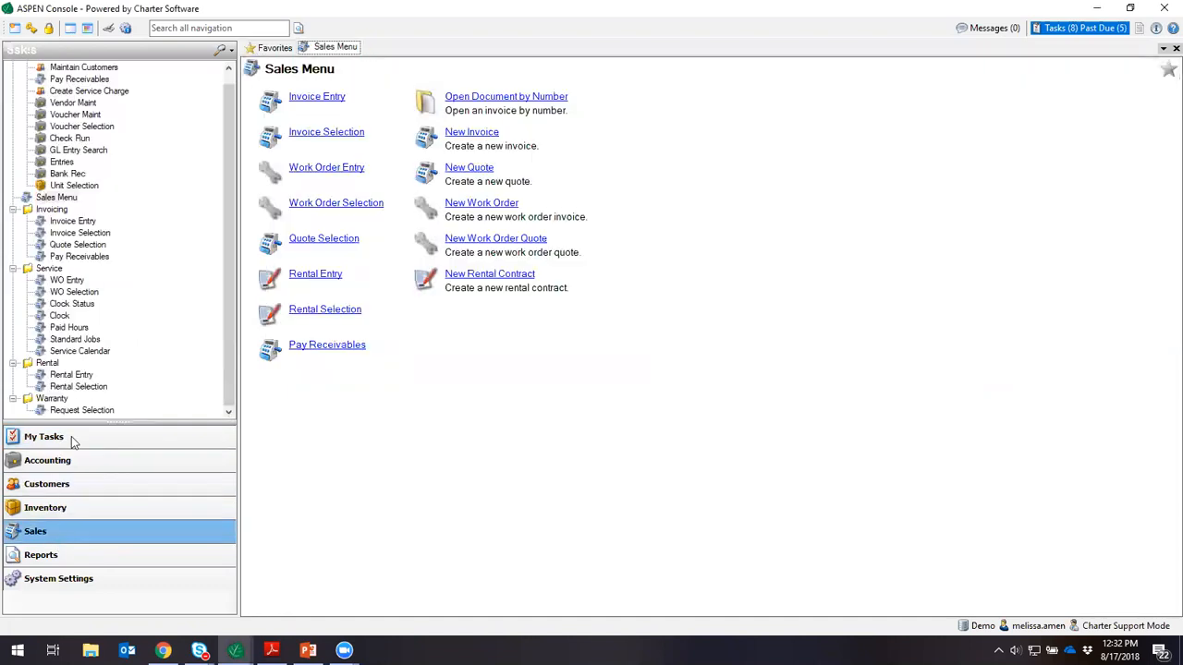
pyautogui.click(86, 377)
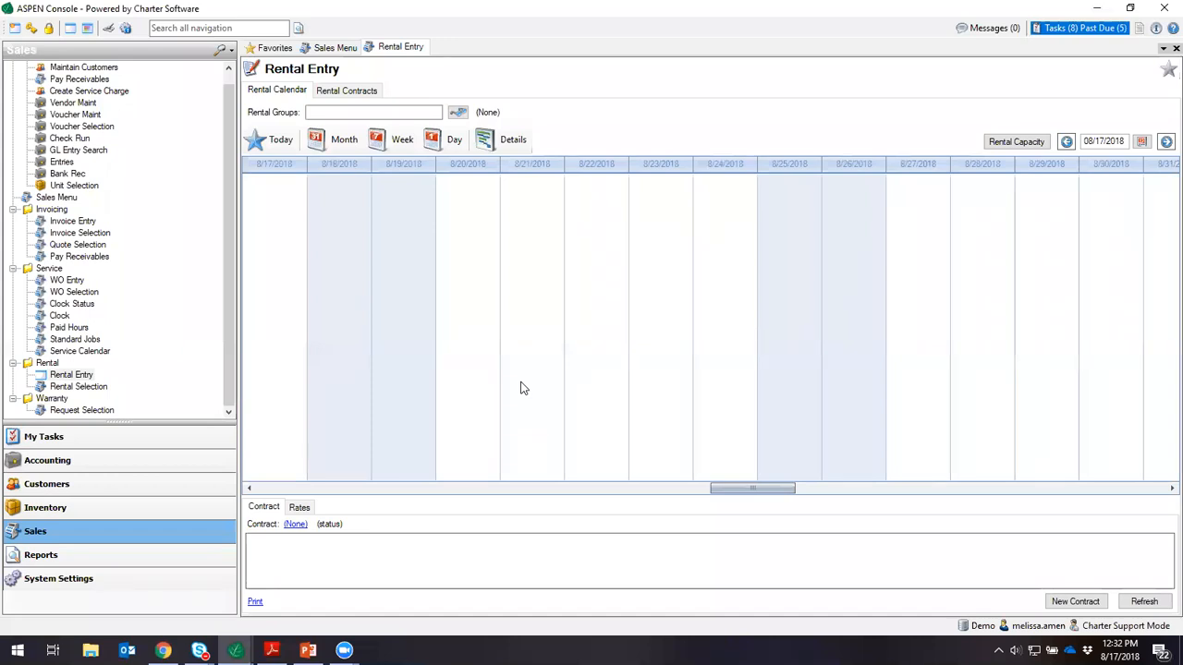
# Step: Look up the rental rates for the *WHEEL LOADER-REG rate matrix
pyautogui.click(300, 509)
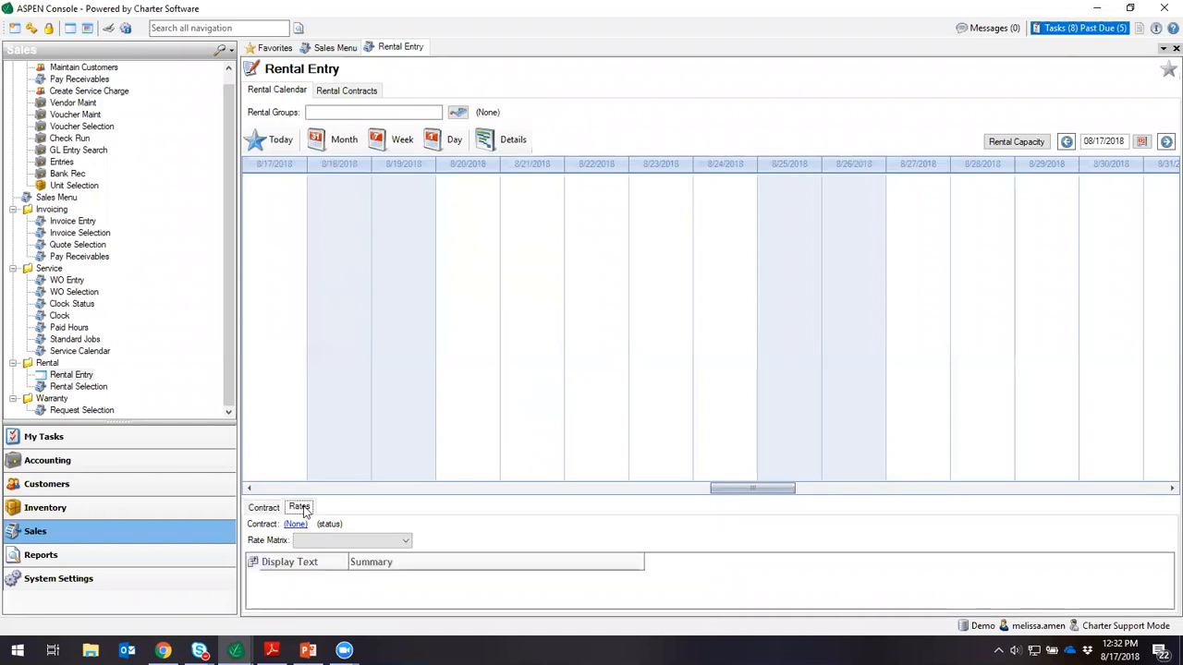
pyautogui.click(351, 540)
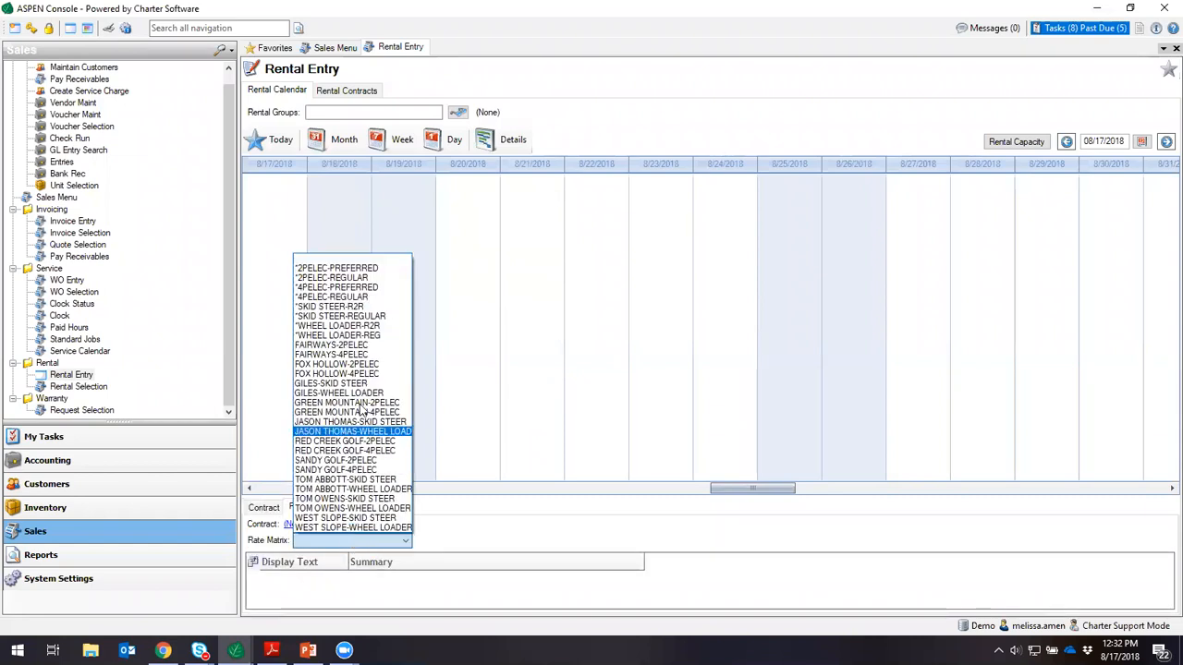
pyautogui.click(374, 335)
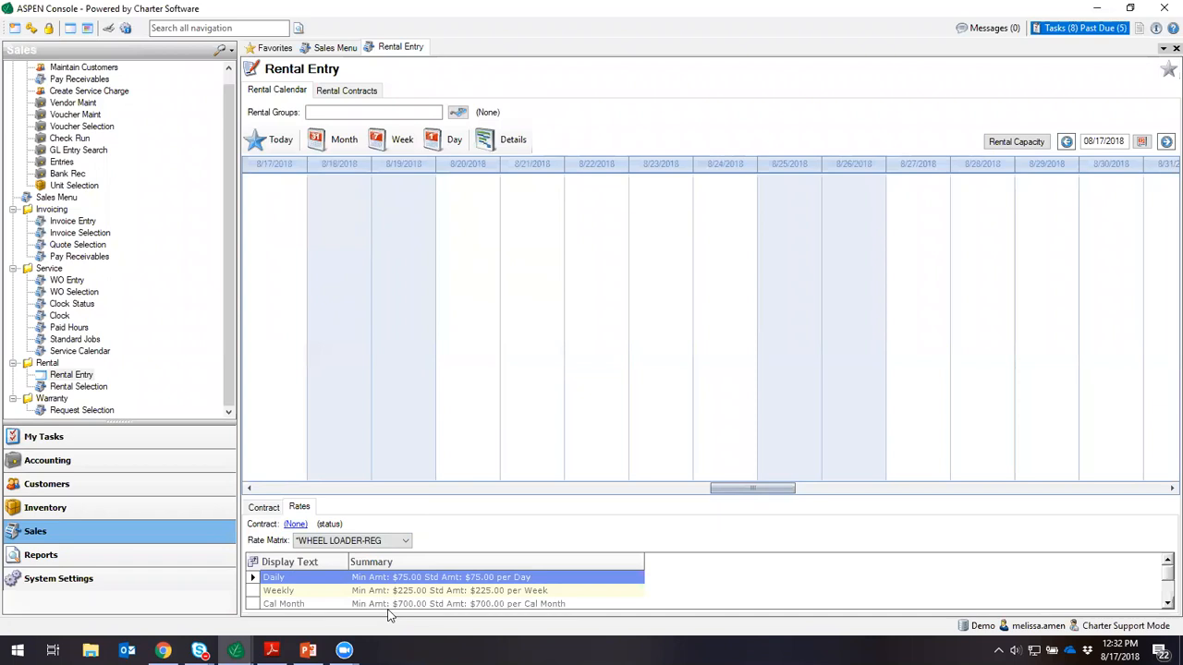
# Step: Check the rental capacity for a requested quantity of 1 in the Wheel Loader group from 08/27/2018 to 09/03/2018
pyautogui.click(1009, 144)
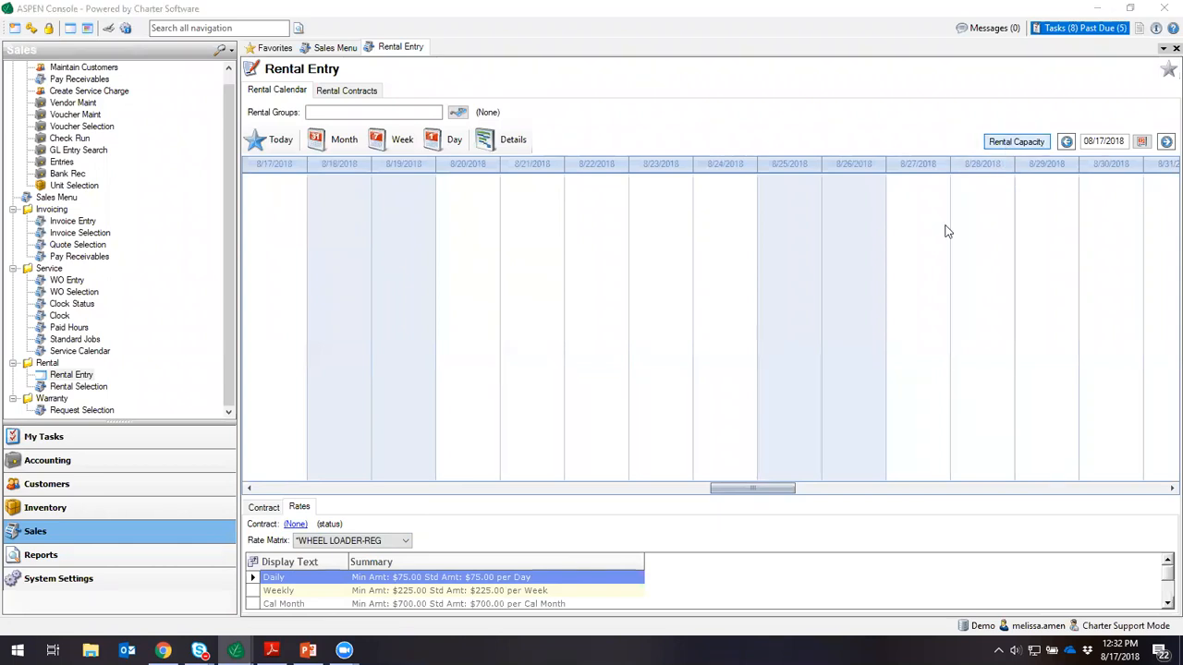
pyautogui.click(536, 280)
pyautogui.moveTo(695, 348)
pyautogui.mouseDown()
pyautogui.moveTo(770, 348)
pyautogui.moveTo(696, 360)
pyautogui.mouseUp()
pyautogui.click(702, 397)
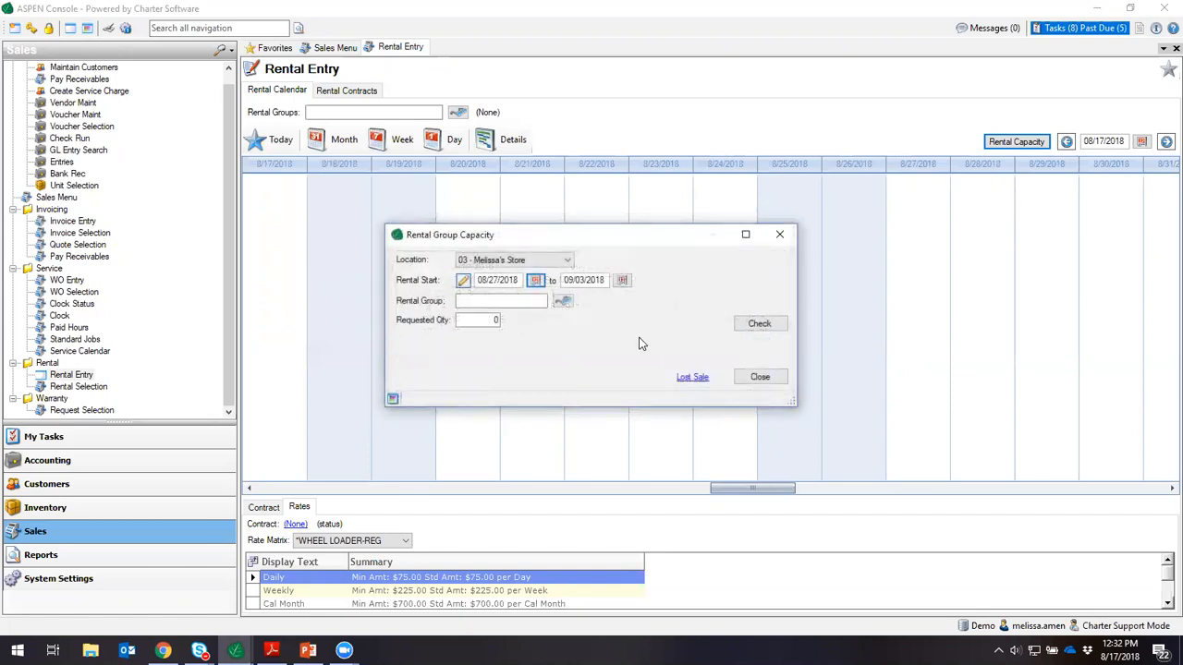
pyautogui.write('w')
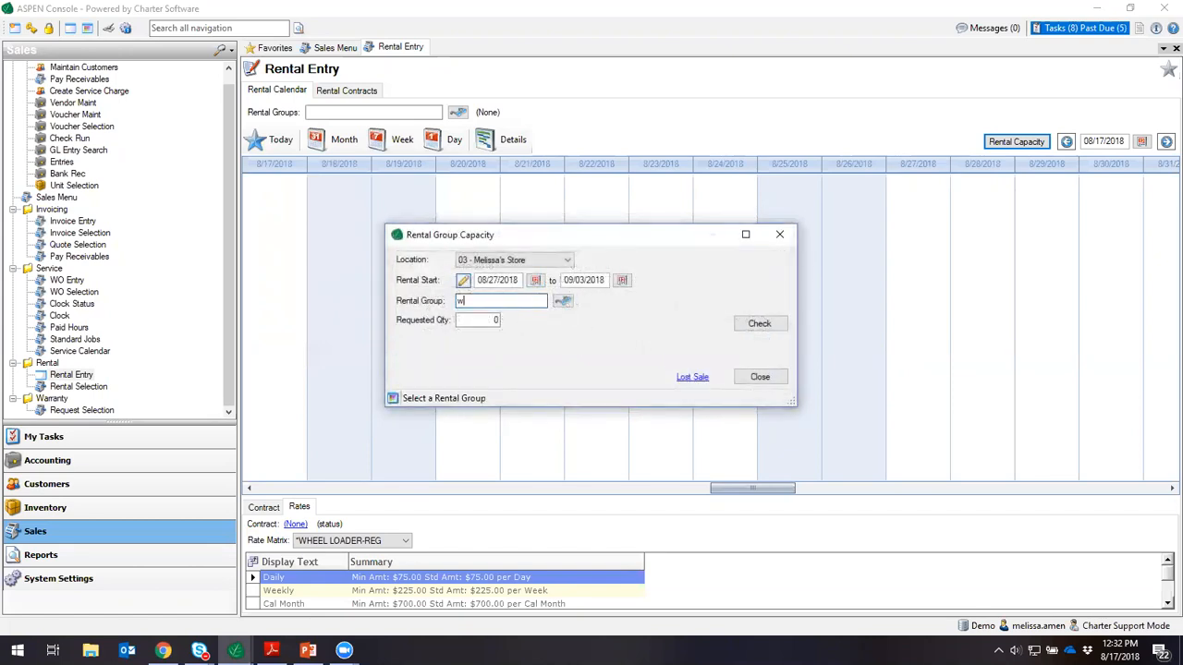
pyautogui.write('heel')
pyautogui.click(566, 301)
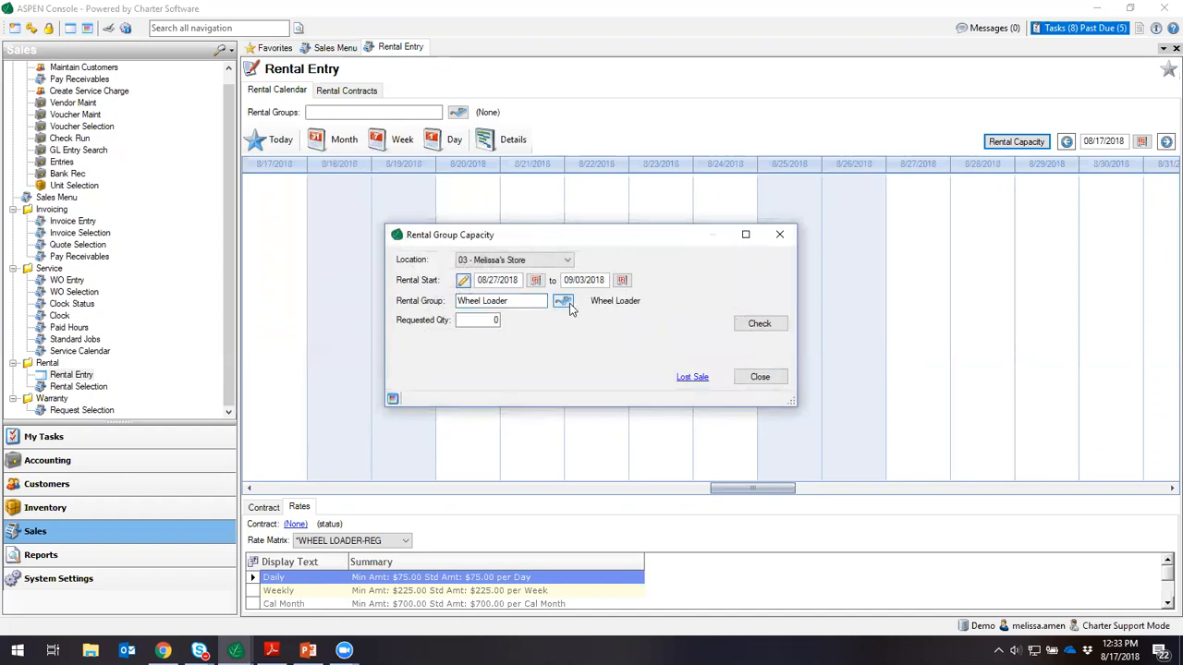
pyautogui.click(500, 320)
pyautogui.write('1')
pyautogui.click(758, 323)
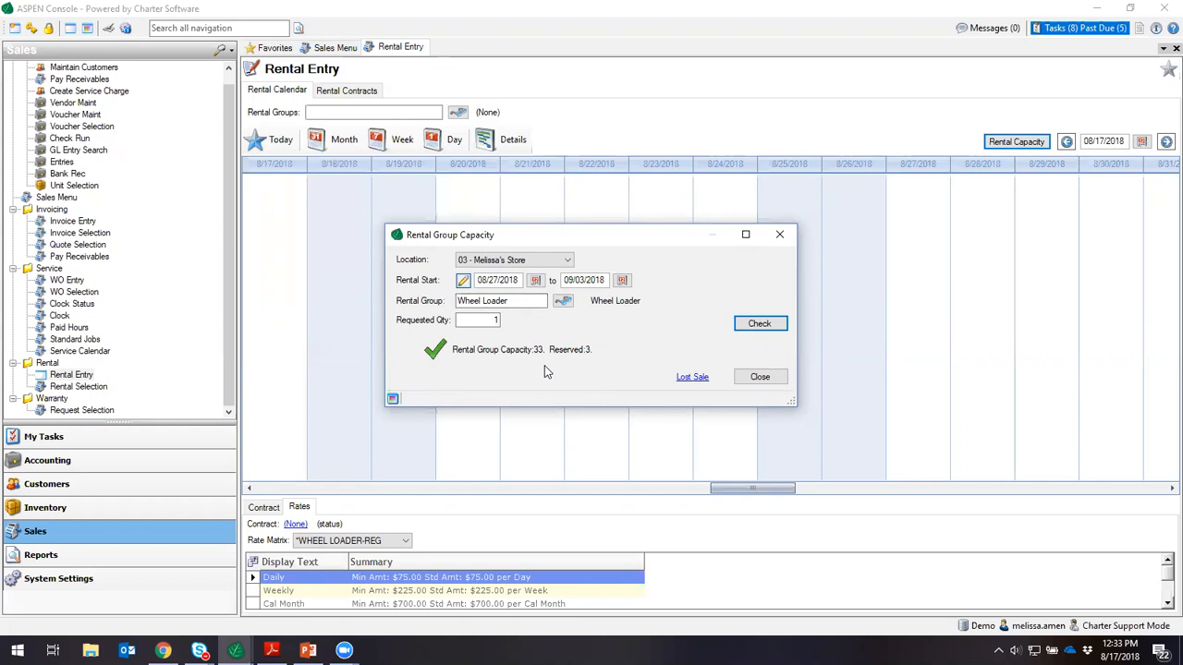
# Step: View the lost sale form and its reason options for the Wheel Loader, and leave the capacity check without recording a lost sale
pyautogui.click(692, 378)
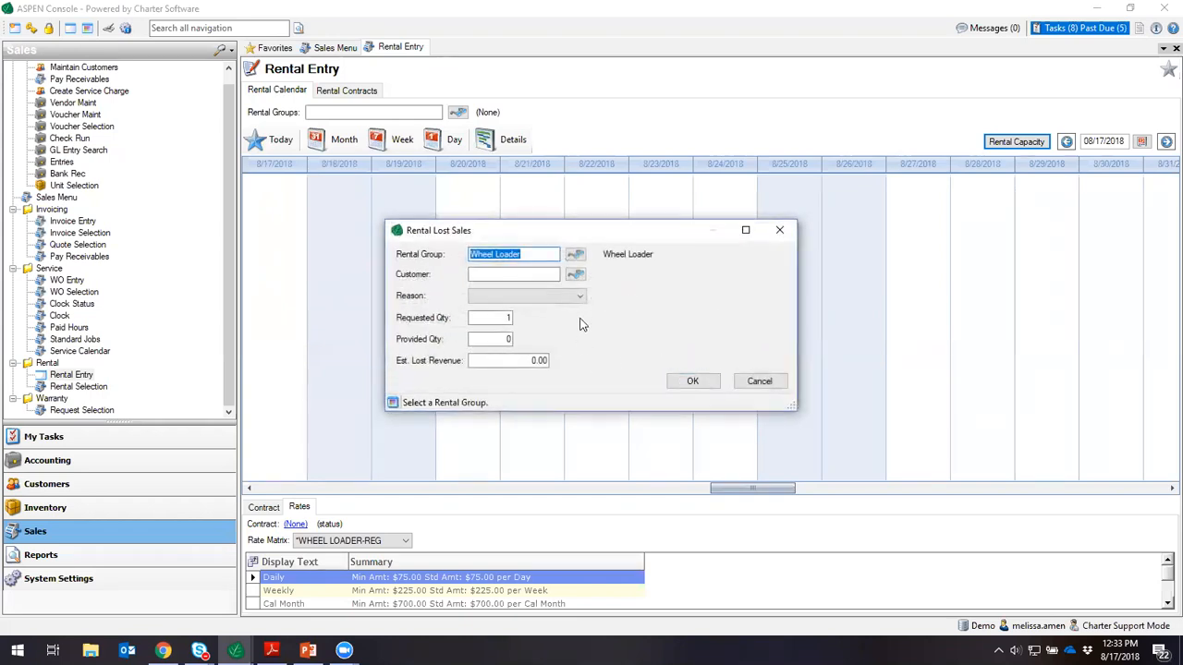
pyautogui.click(580, 299)
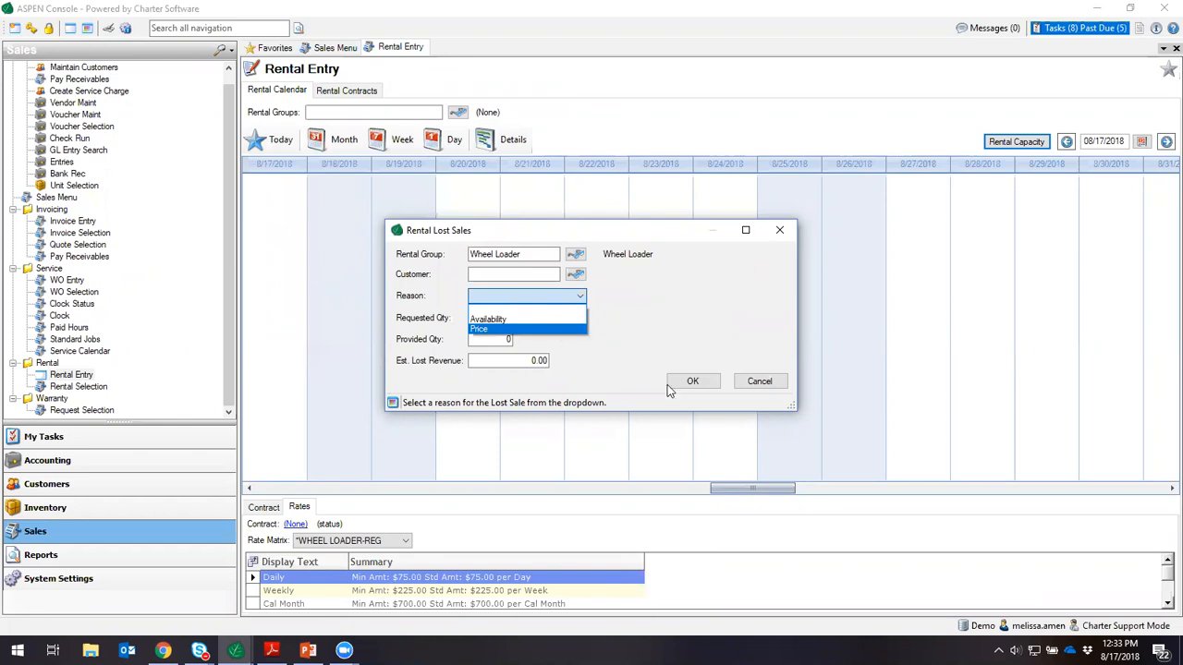
pyautogui.click(759, 383)
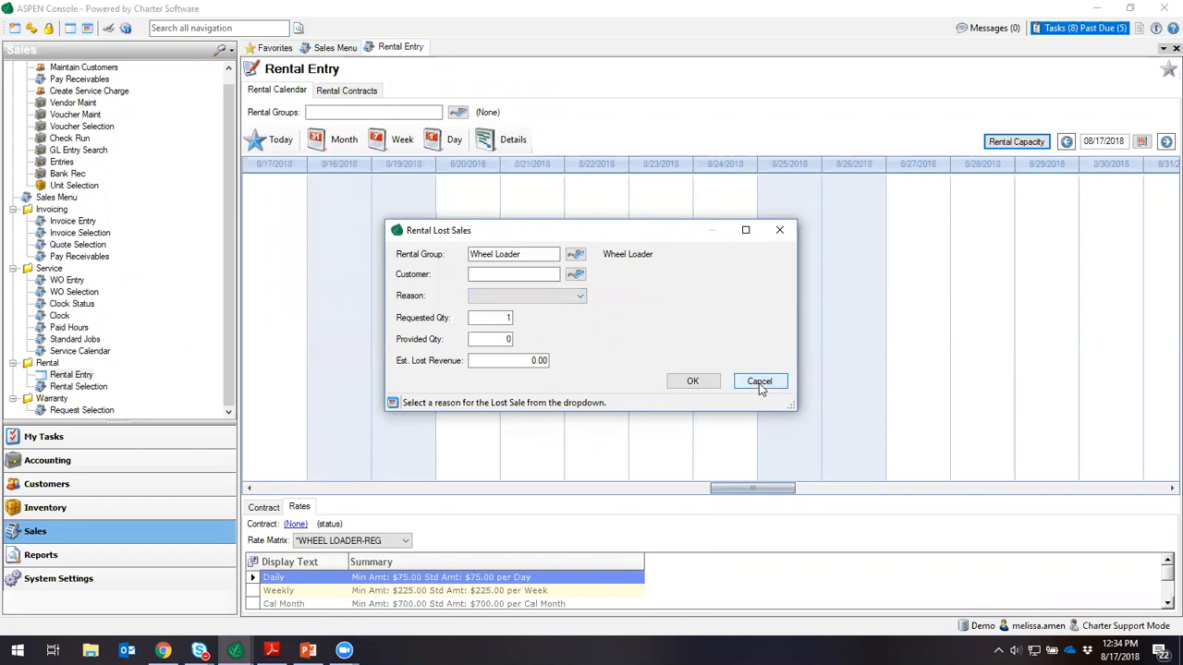
pyautogui.click(760, 384)
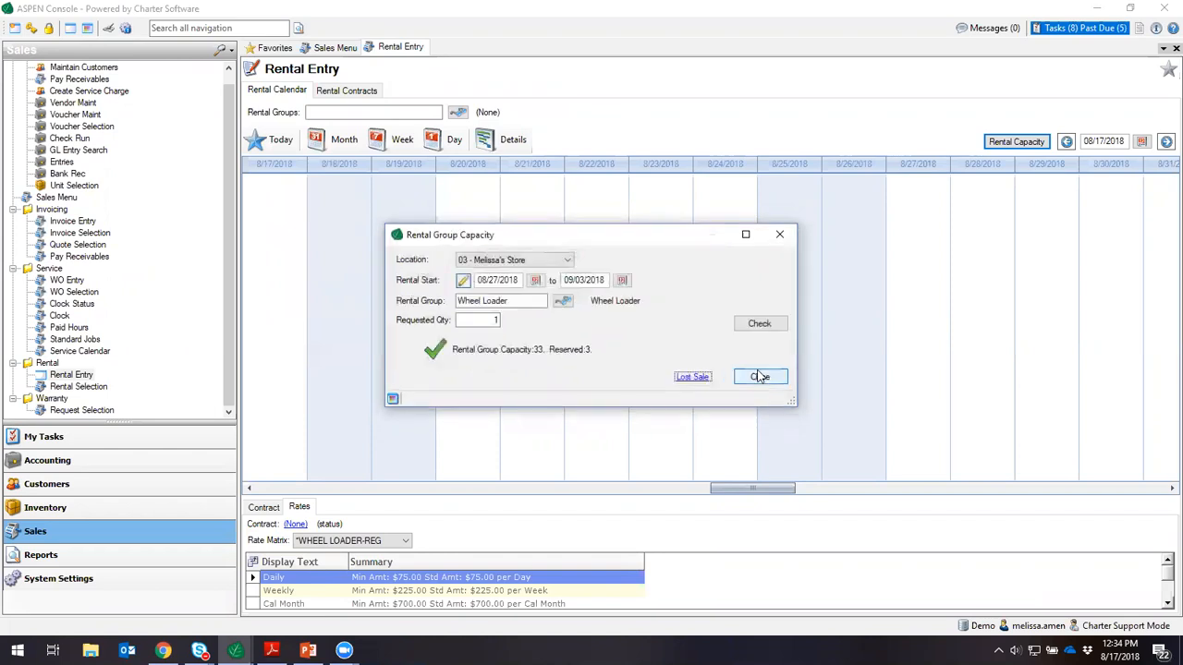
pyautogui.click(759, 377)
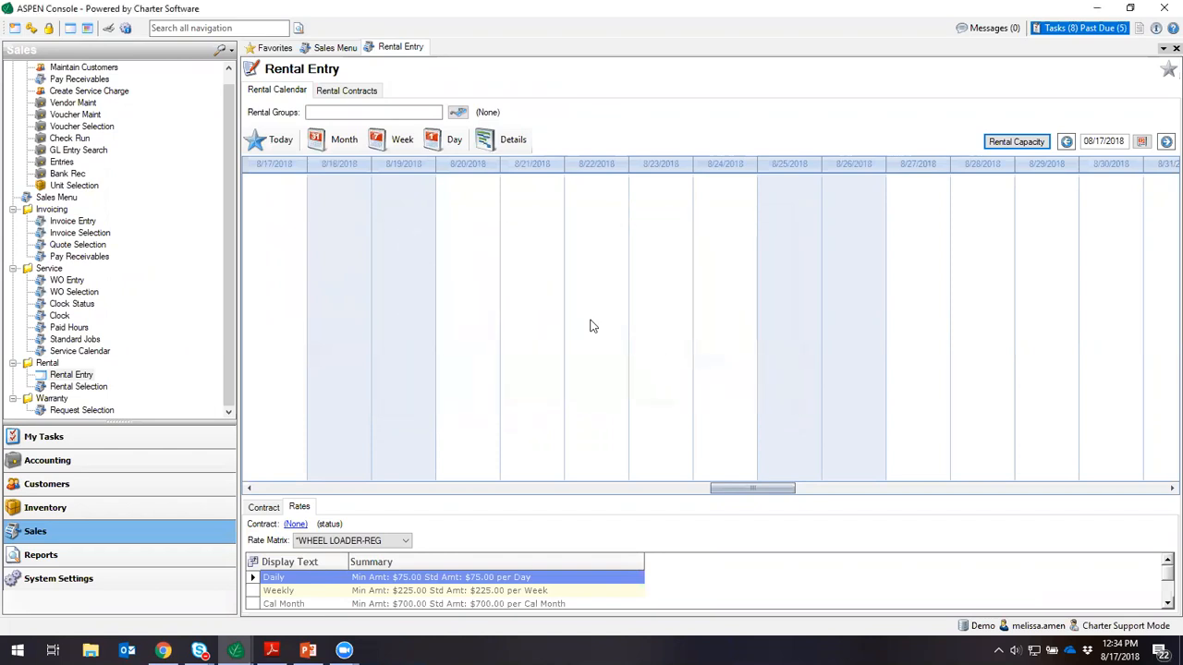
# Step: Show all rental groups on the rental calendar with the location set to Global
pyautogui.click(457, 113)
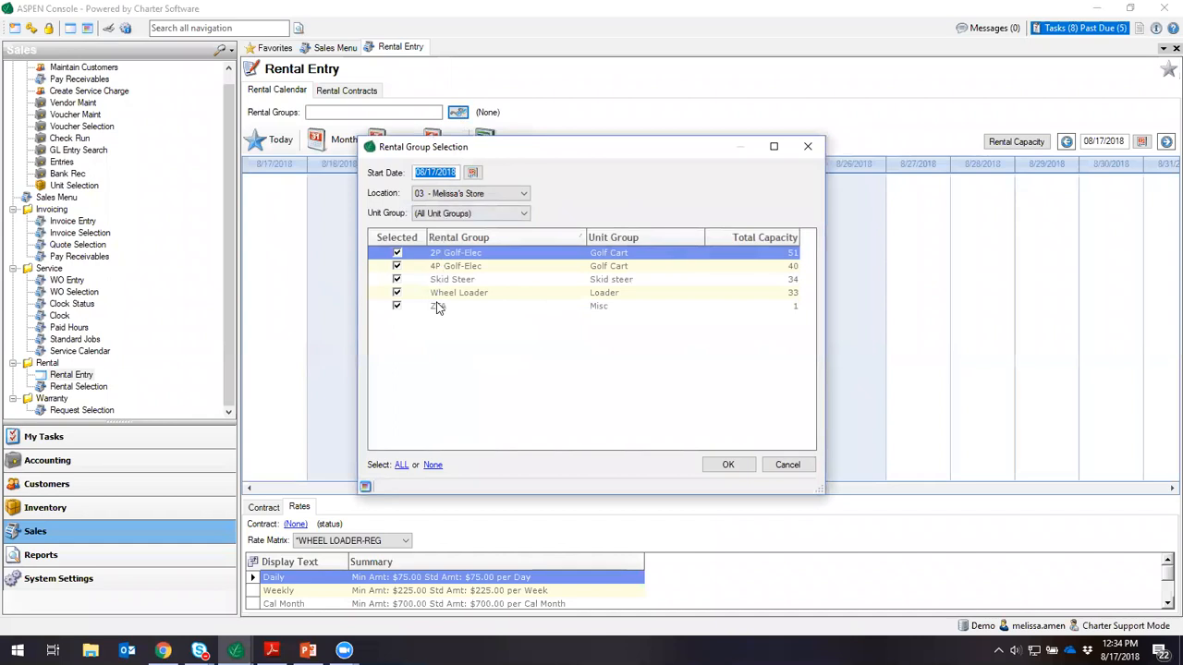
pyautogui.click(450, 195)
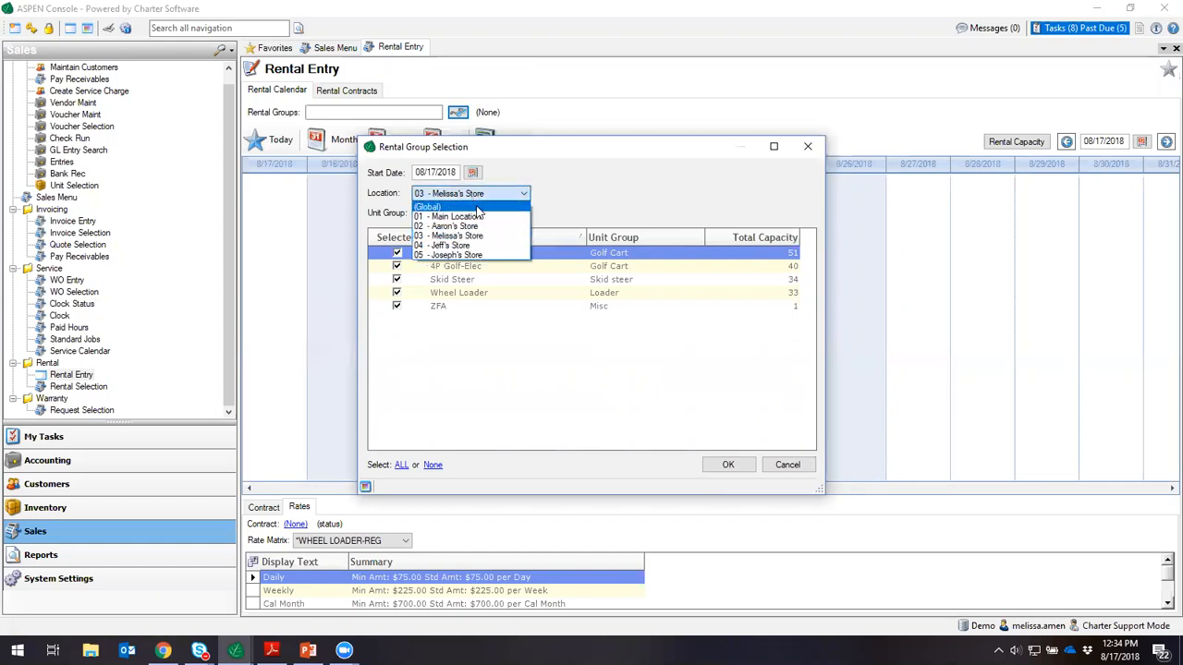
pyautogui.click(443, 205)
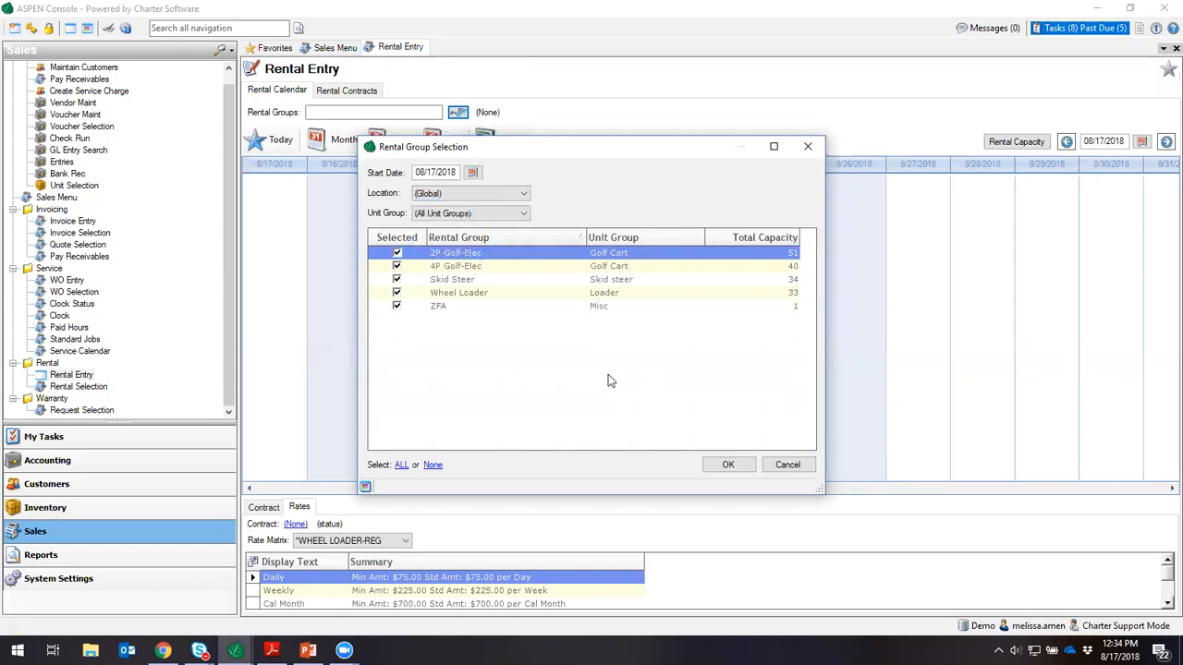
pyautogui.click(725, 467)
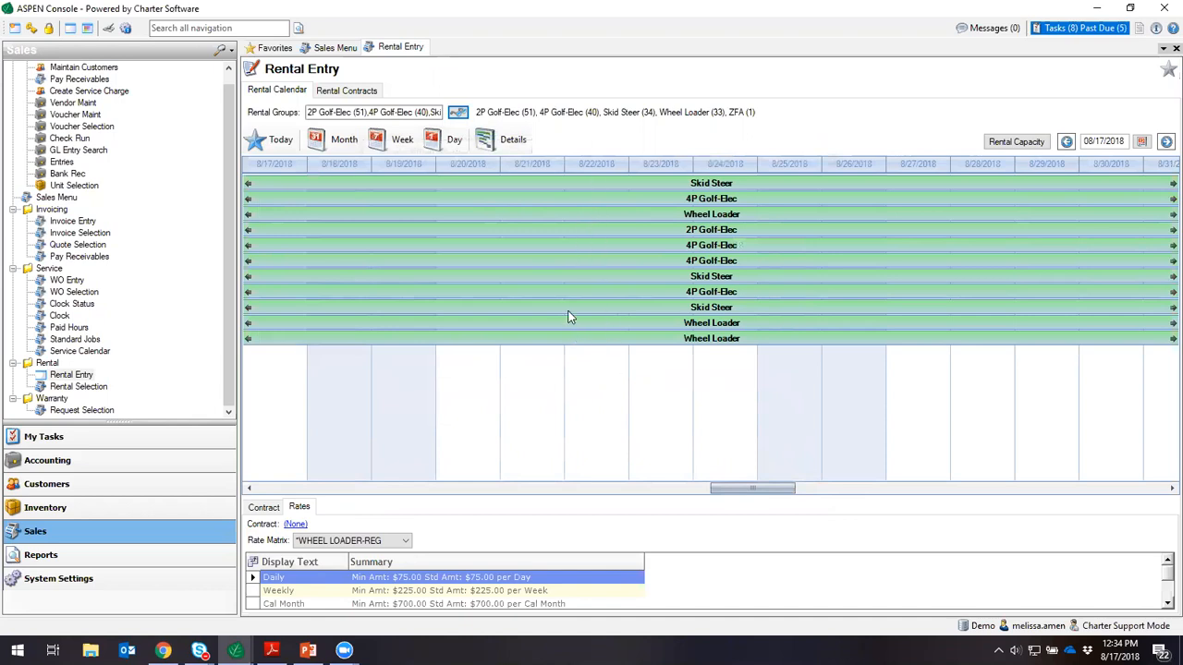
# Step: Review the contract lines, assigned units and invoices of the first Wheel Loader booking on the rental calendar
pyautogui.click(561, 220)
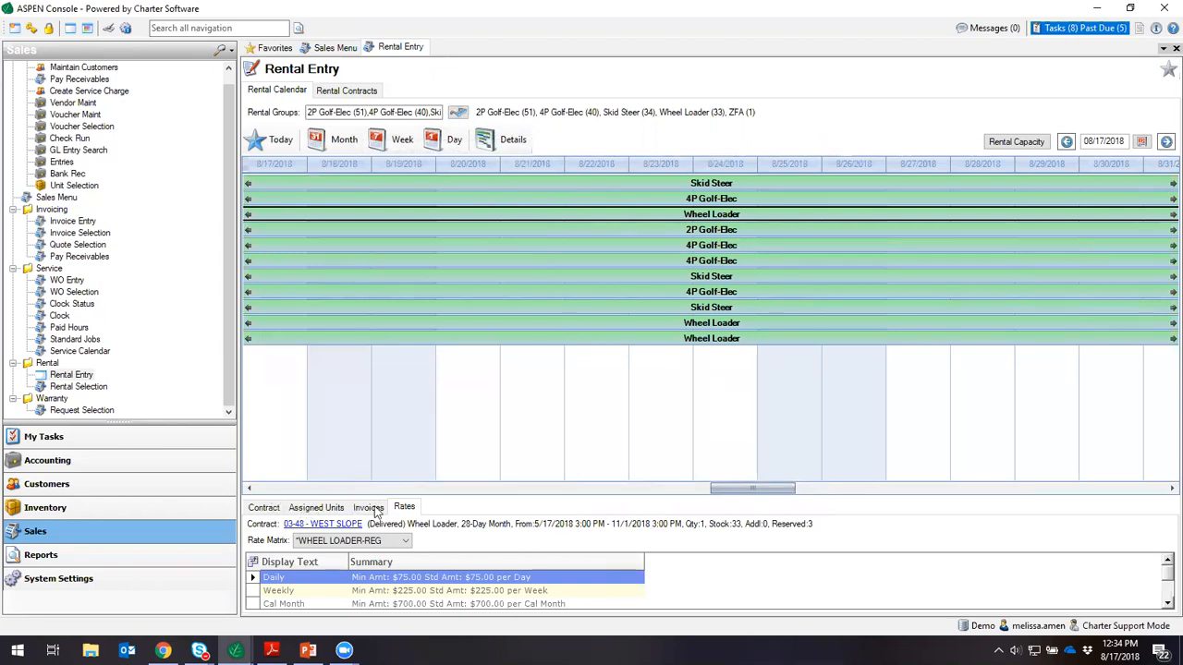
pyautogui.click(267, 510)
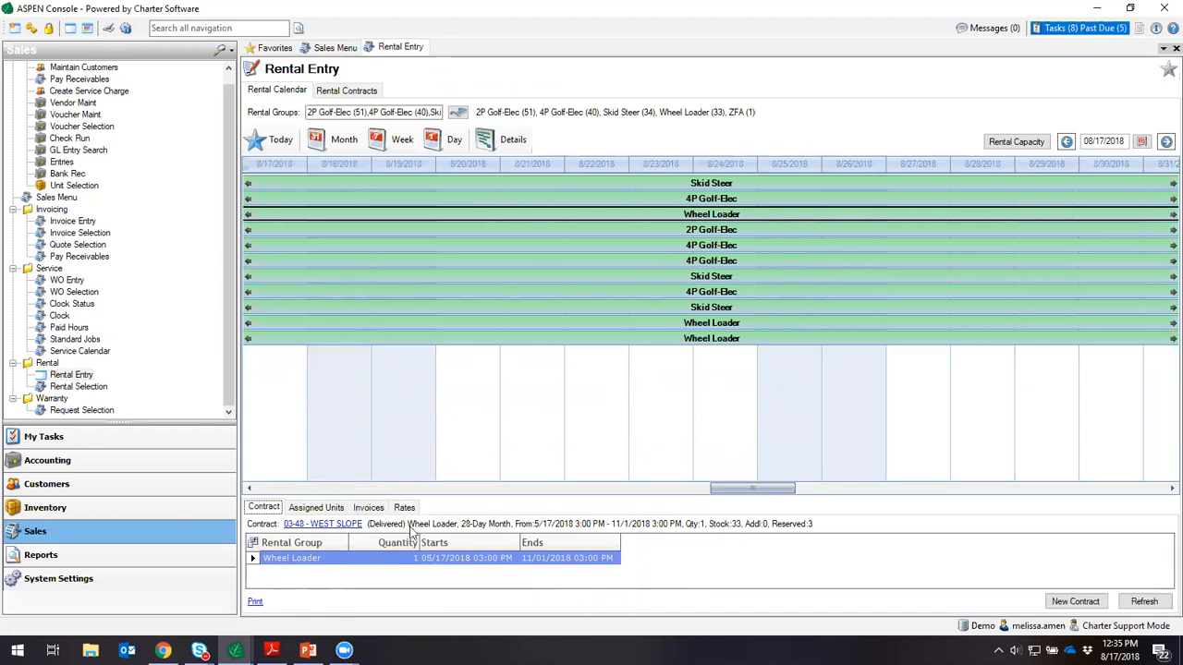
pyautogui.click(328, 511)
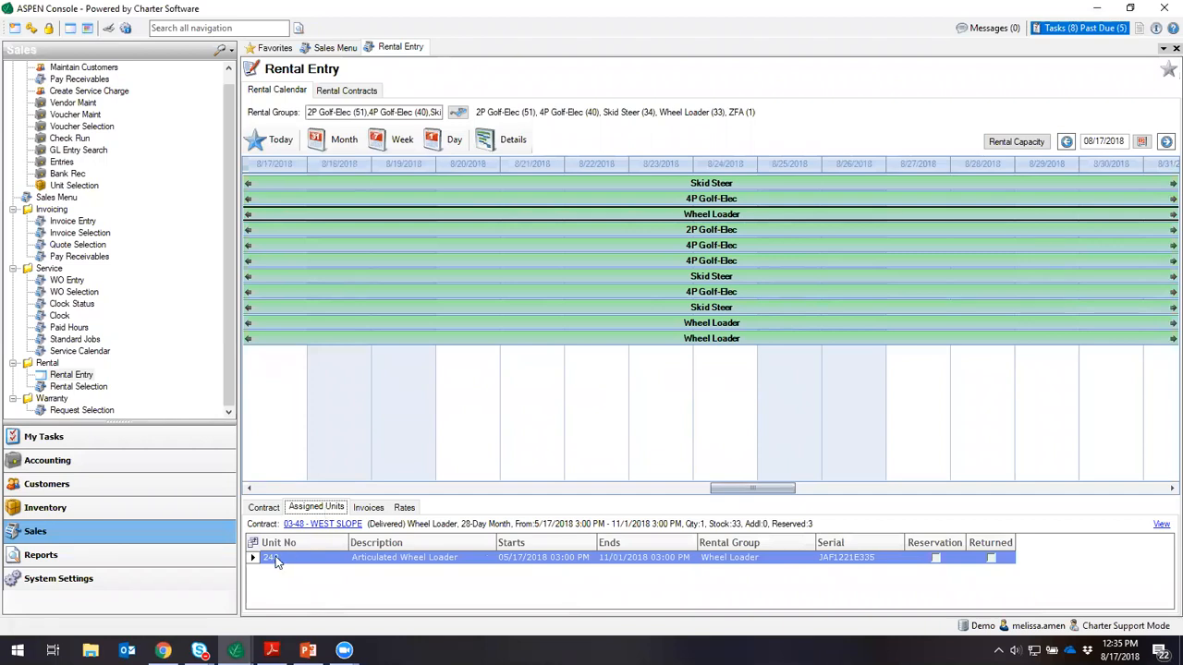
pyautogui.click(368, 509)
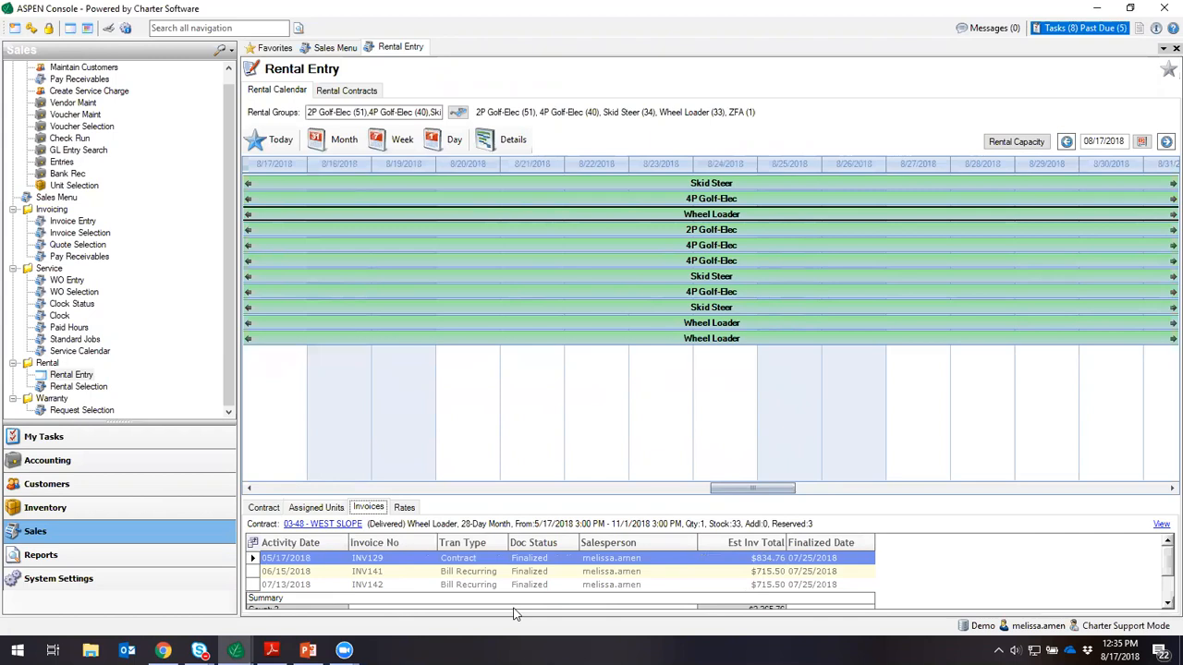
# Step: Open the rental contracts list, review its filter options, and select the West Slope Farms contract starting 12/26/2017
pyautogui.click(360, 94)
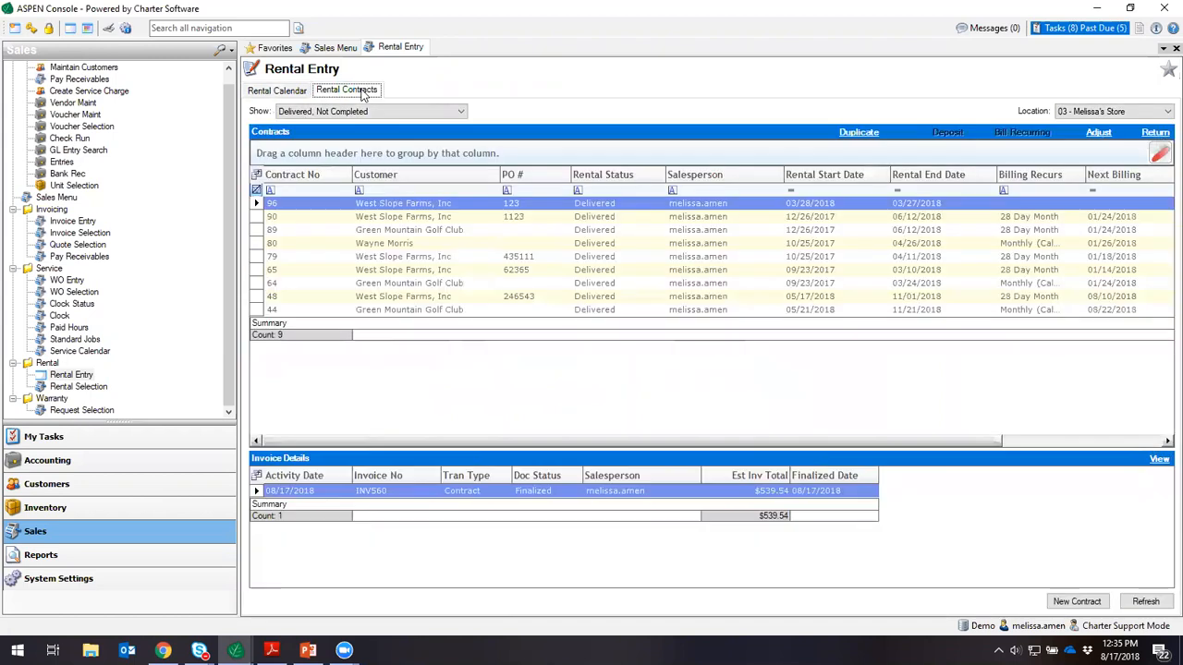
pyautogui.click(366, 111)
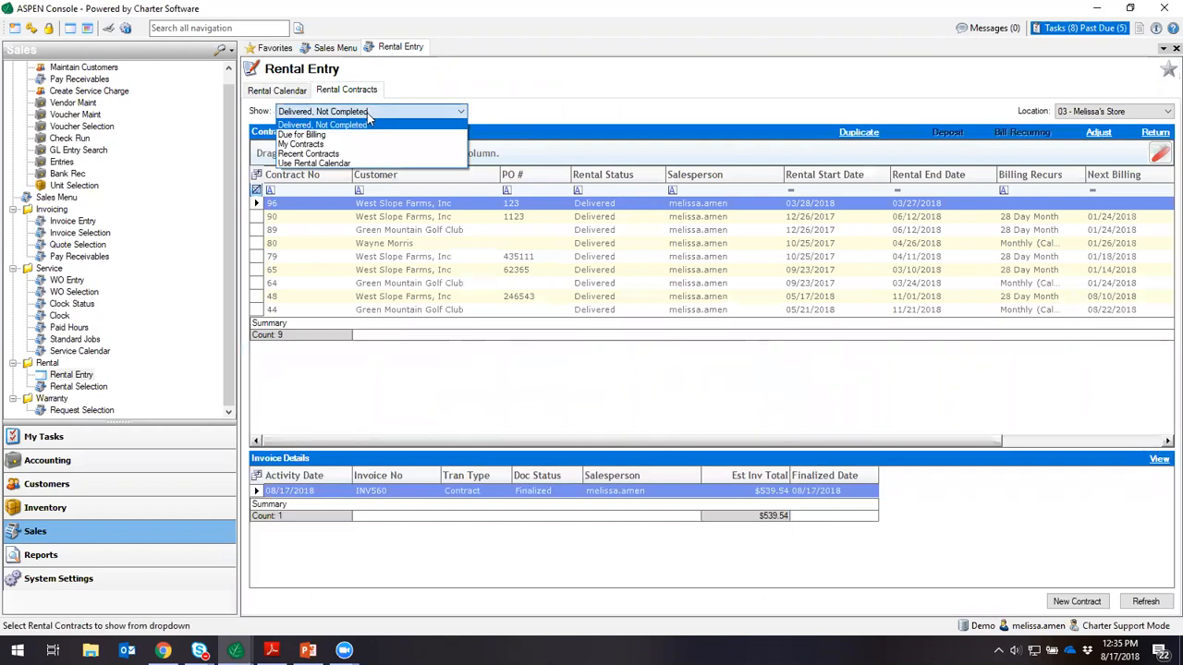
pyautogui.click(366, 113)
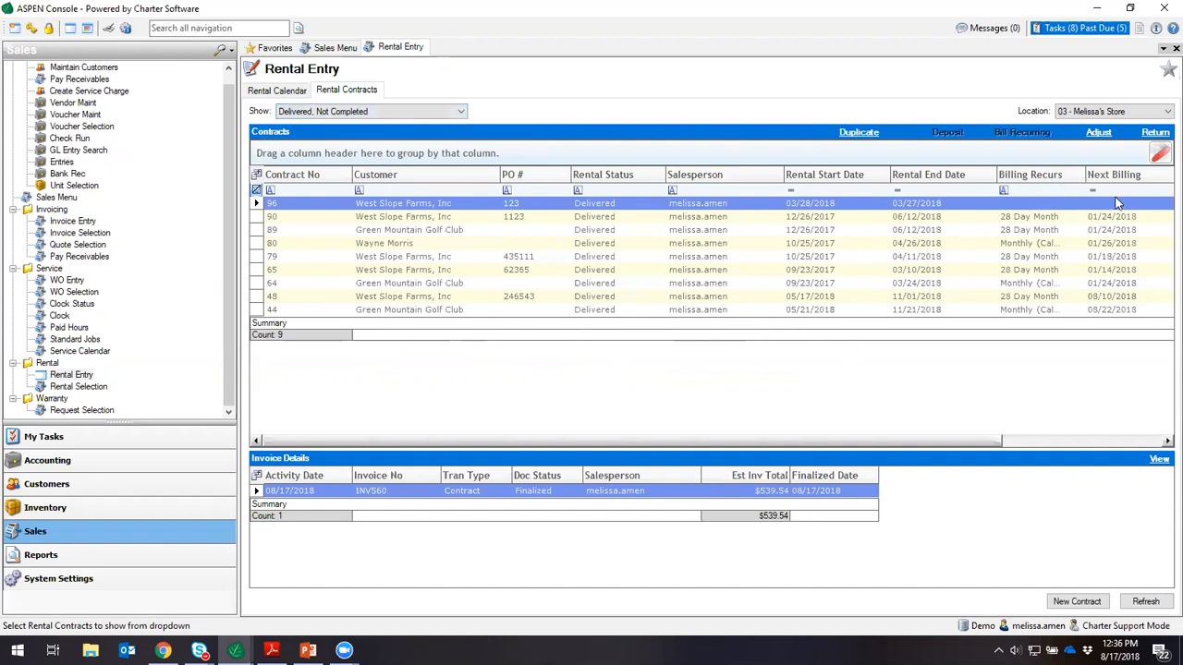
pyautogui.click(1058, 218)
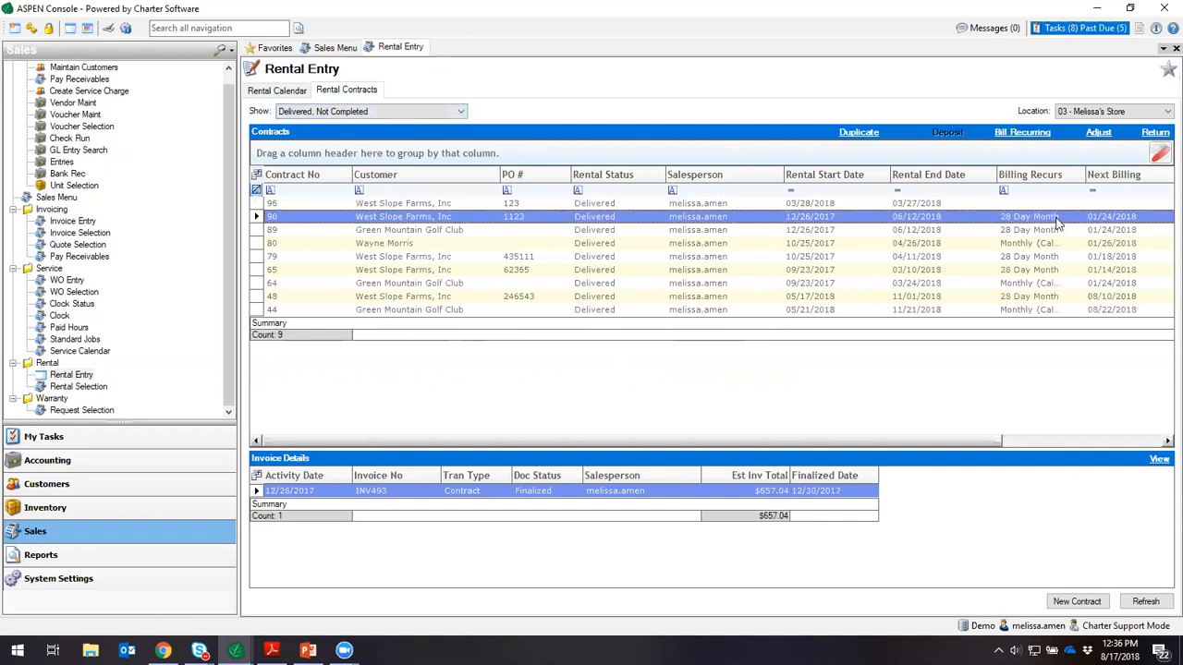